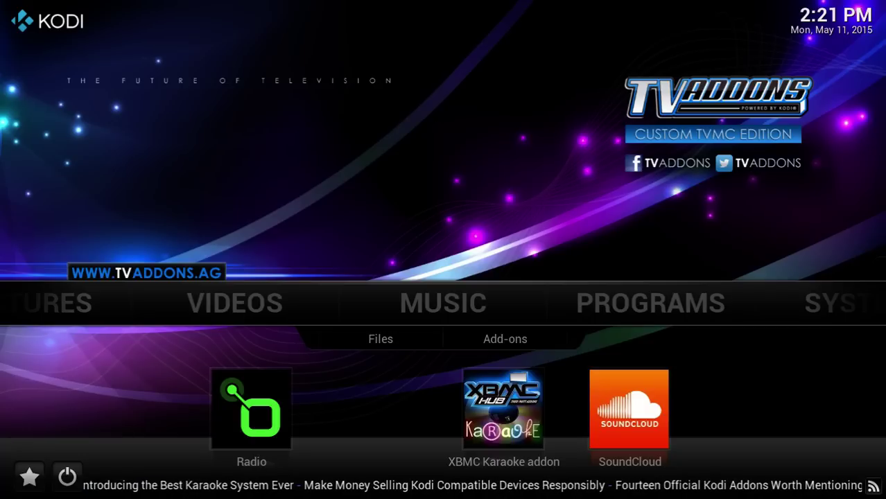
# Move the home menu from Music to System and open Kodi's Settings.
pyautogui.press('Up')
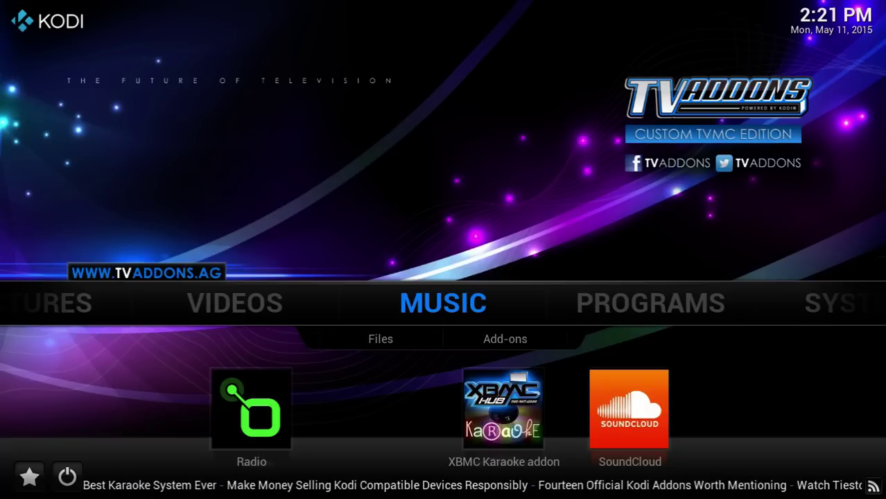
pyautogui.press('Right')
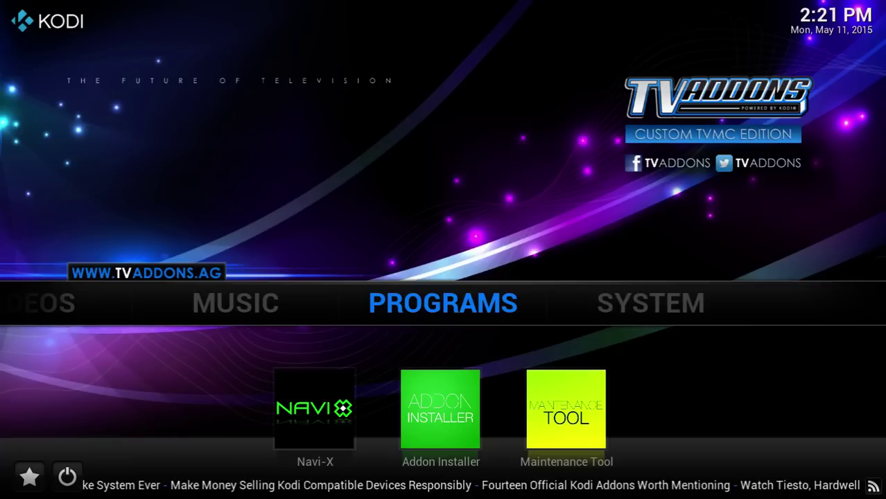
pyautogui.press('Right')
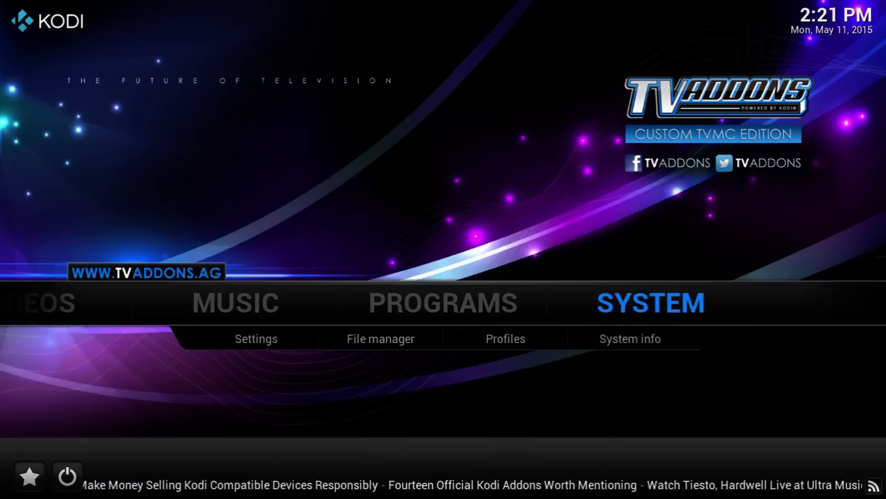
pyautogui.press('Return')
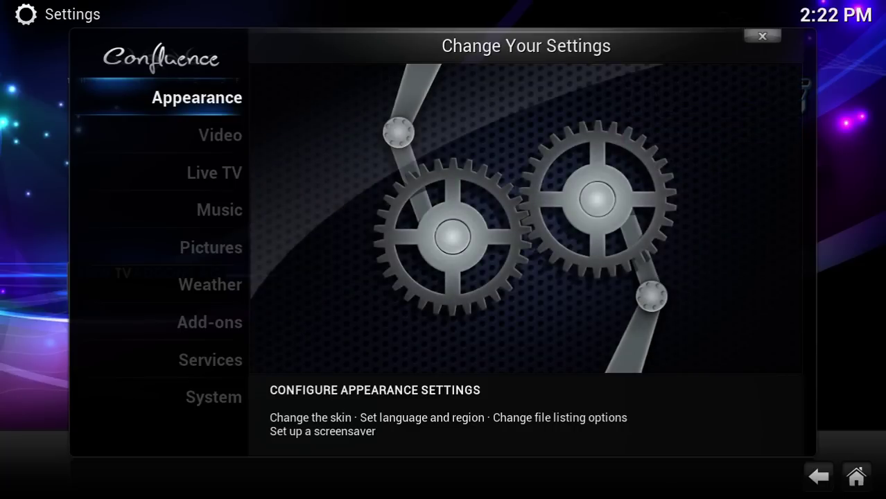
# Go into the Add-ons settings category and open the Get Add-ons repository list.
pyautogui.press('Down')
pyautogui.press('Down')
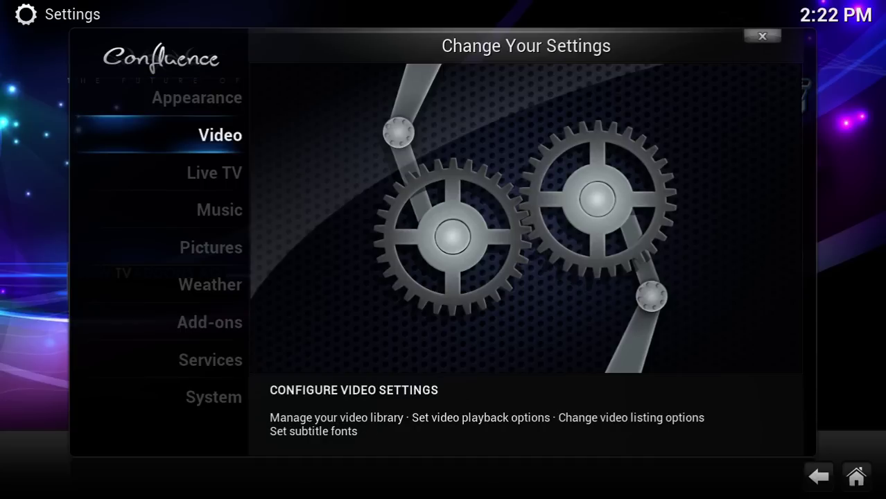
pyautogui.press('Down')
pyautogui.press('Down')
pyautogui.press('Down')
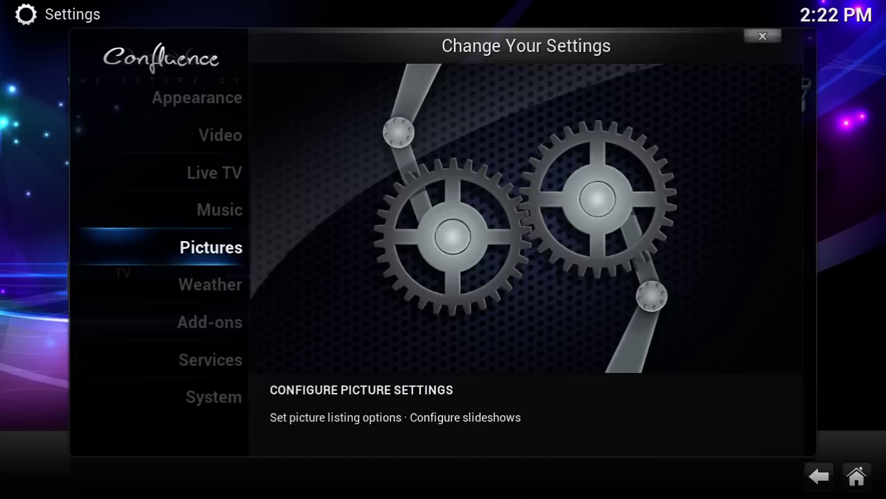
pyautogui.press('Down')
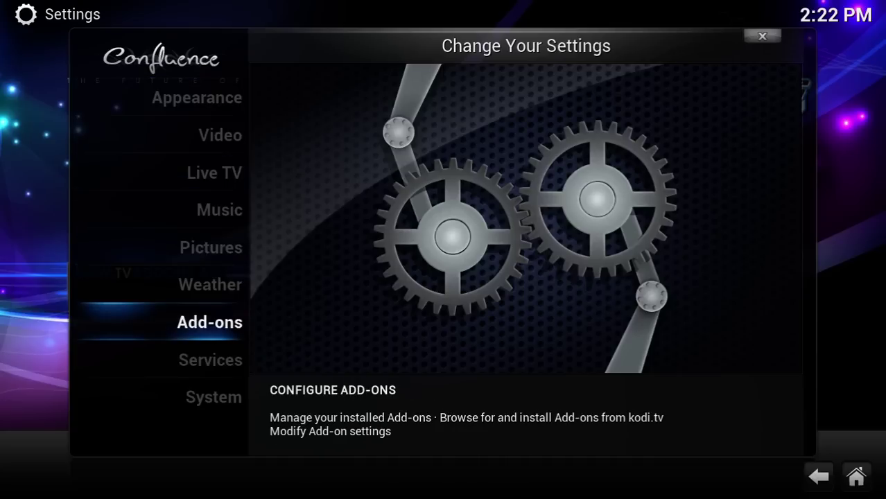
pyautogui.press('Return')
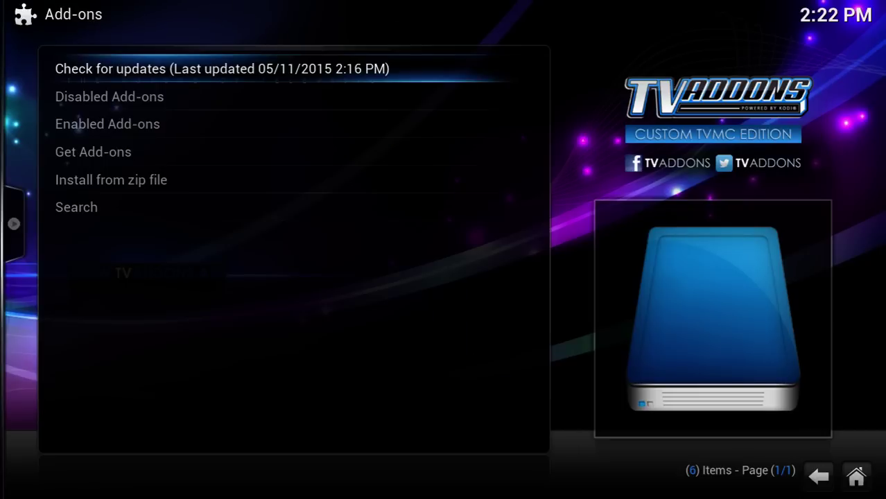
pyautogui.press('Down')
pyautogui.press('Down')
pyautogui.press('Down')
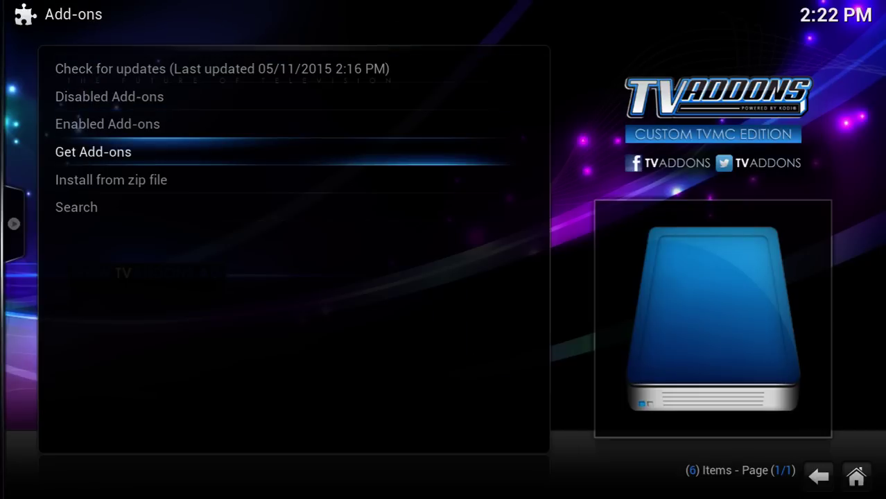
pyautogui.press('Return')
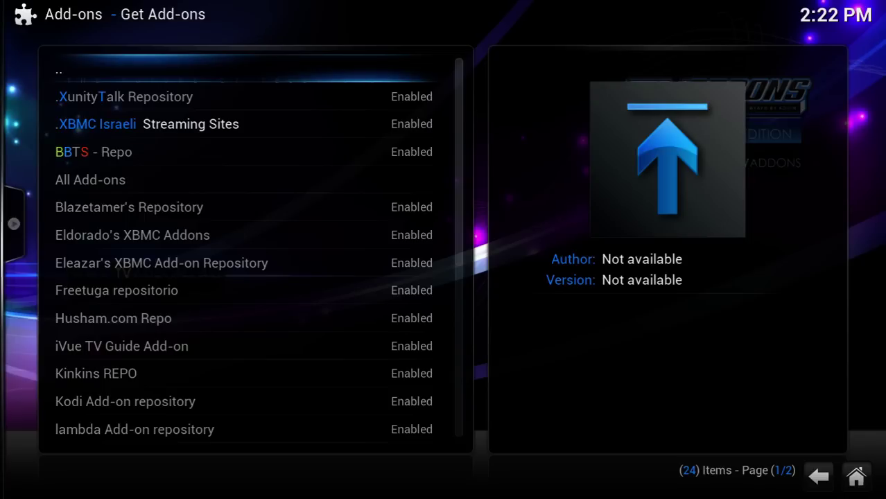
# Open the .XunityTalk Repository and its Video Add-ons category.
pyautogui.press('Down')
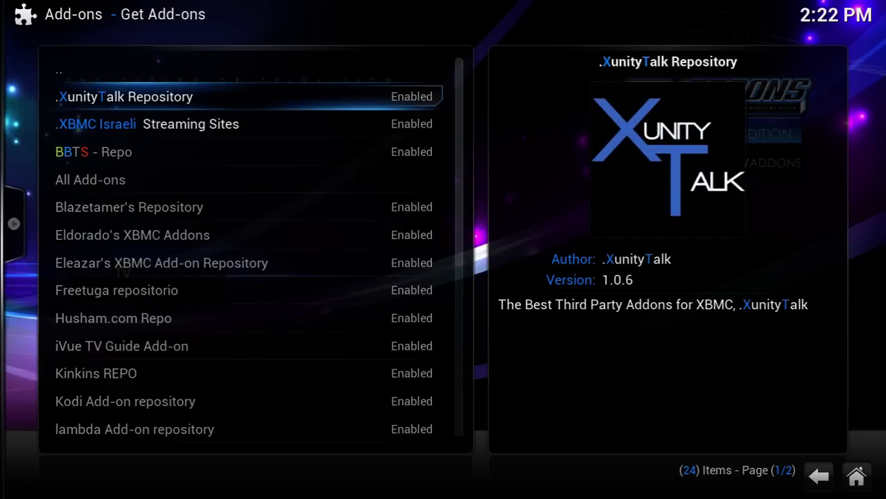
pyautogui.press('Return')
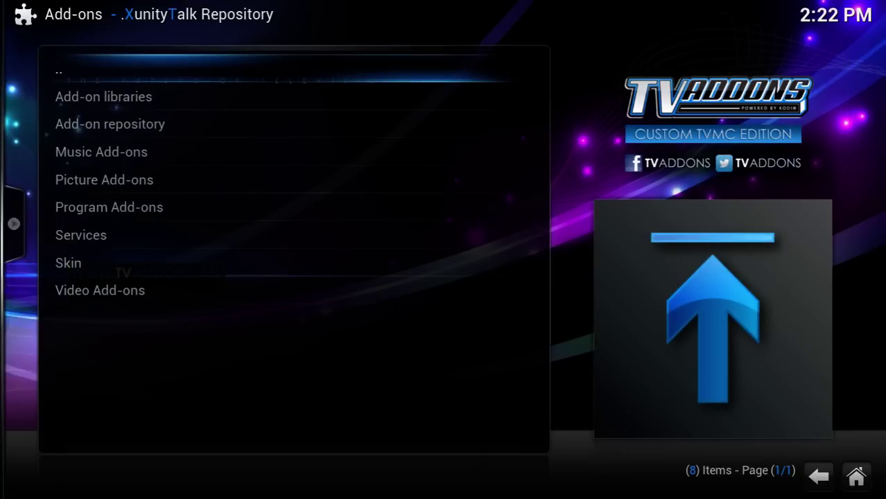
pyautogui.press('Down')
pyautogui.press('Down')
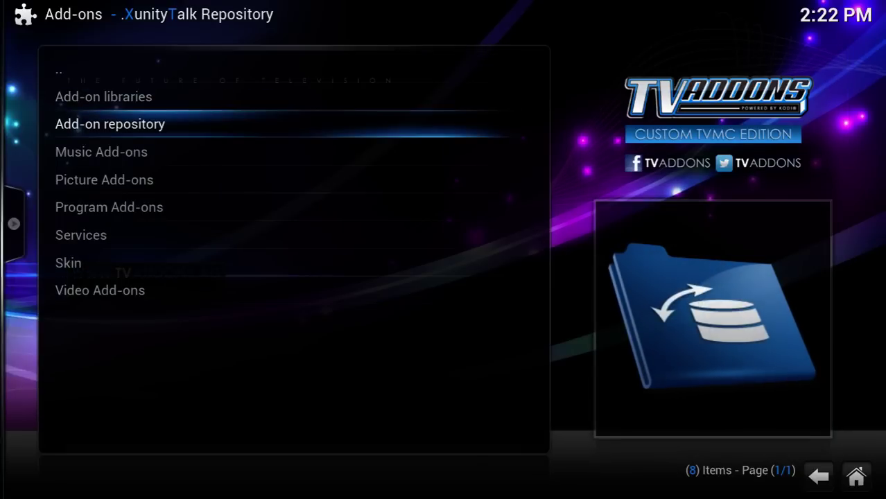
pyautogui.press('Down')
pyautogui.press('Down')
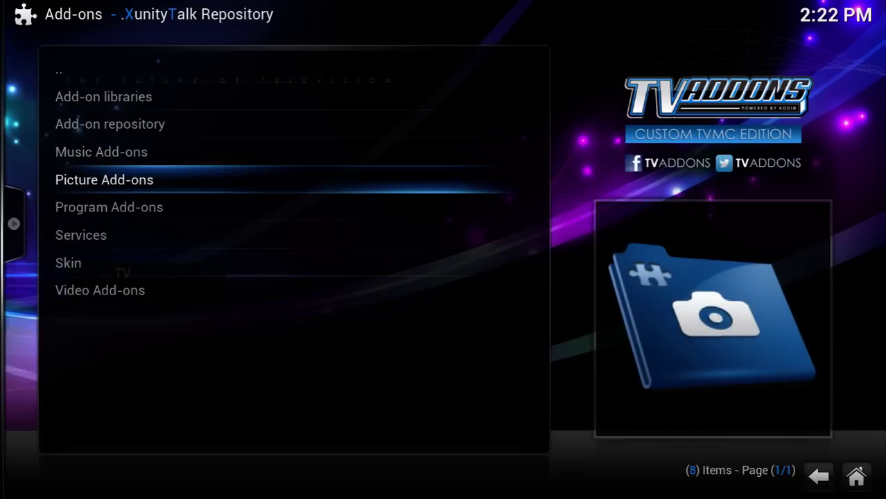
pyautogui.press('Down')
pyautogui.press('Down')
pyautogui.press('Down')
pyautogui.press('Down')
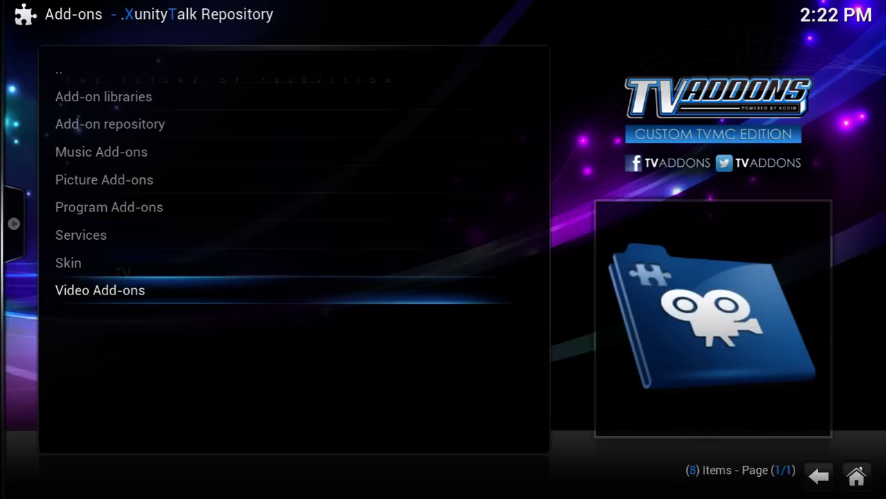
pyautogui.press('Return')
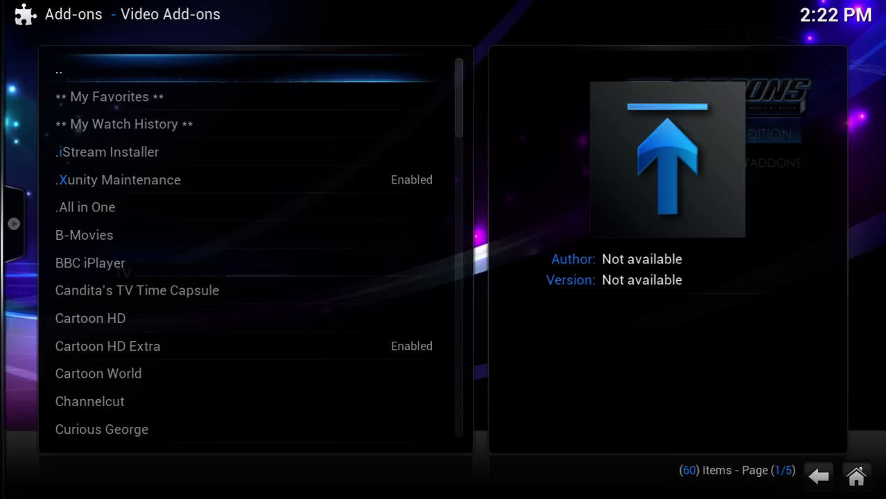
# Highlight .Xunity Maintenance in the video add-on list, then return to the Kodi home screen.
pyautogui.press('Down')
pyautogui.press('Down')
pyautogui.press('Down')
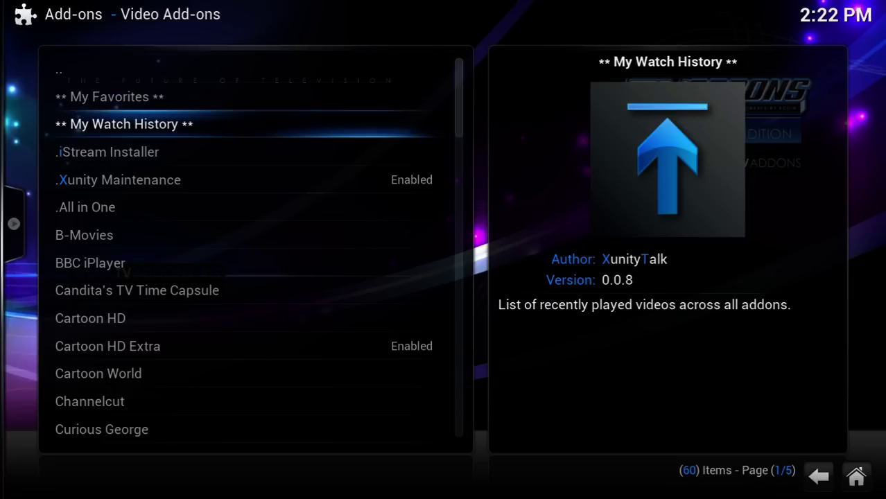
pyautogui.press('Down')
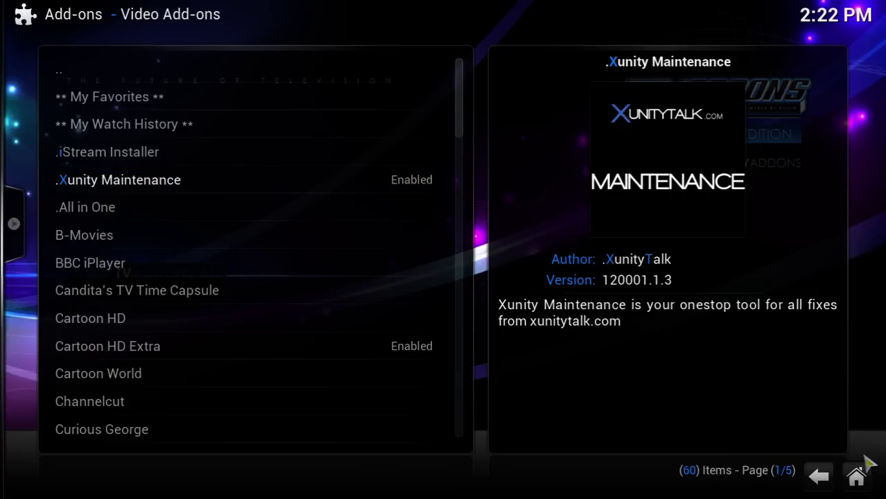
pyautogui.click(856, 477)
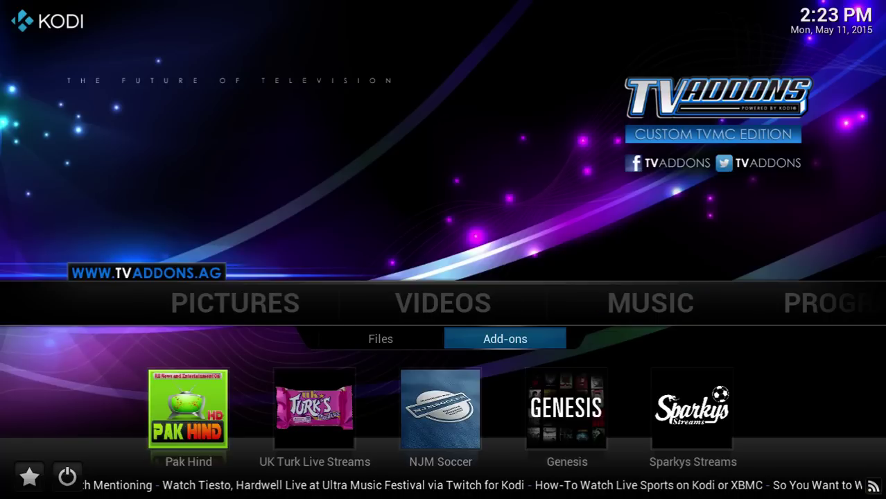
# From Videos > Add-ons, launch the .Xunity Maintenance add-on.
pyautogui.press('Return')
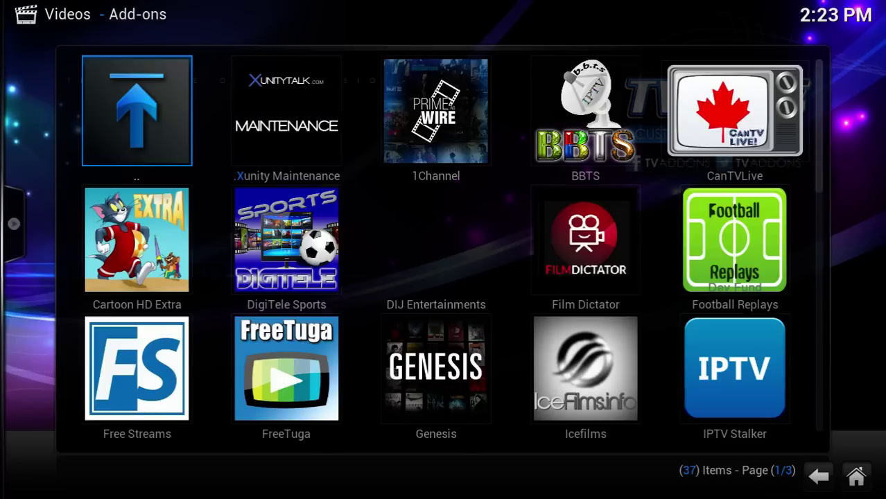
pyautogui.press('Right')
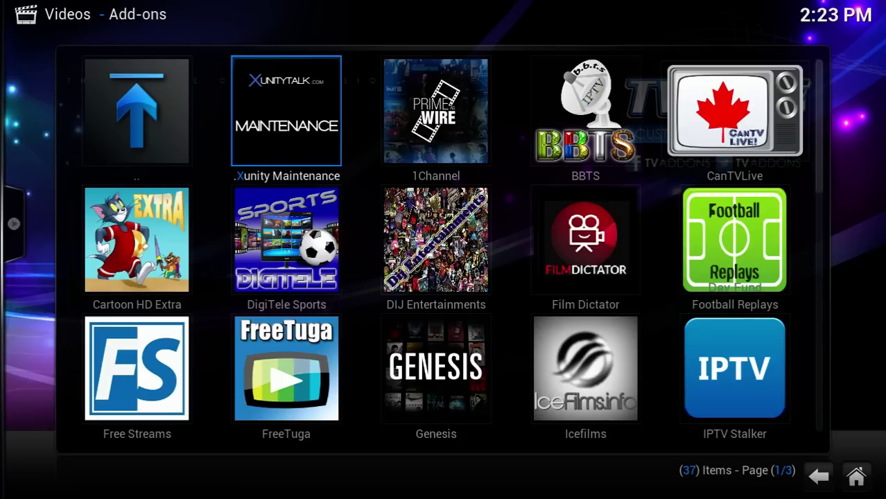
pyautogui.press('Return')
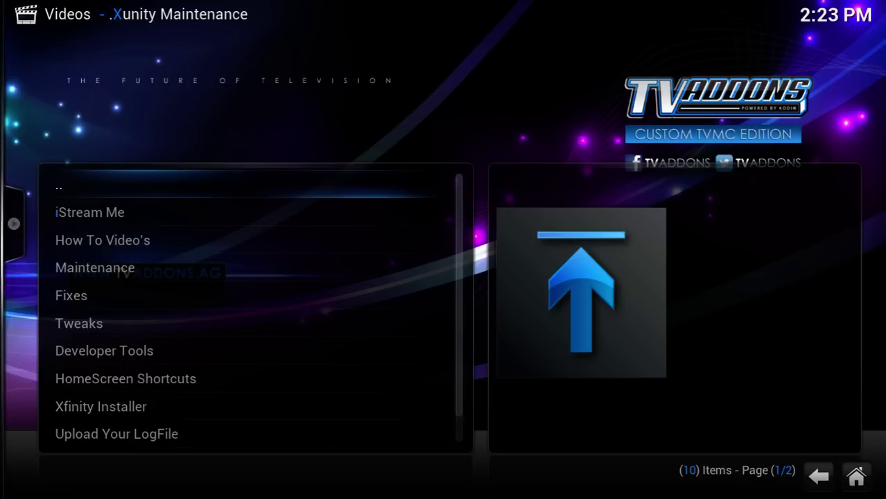
# Switch the Xunity Maintenance items to Thumbnail view and highlight the Maintenance tile.
pyautogui.press('Left')
pyautogui.press('Right')
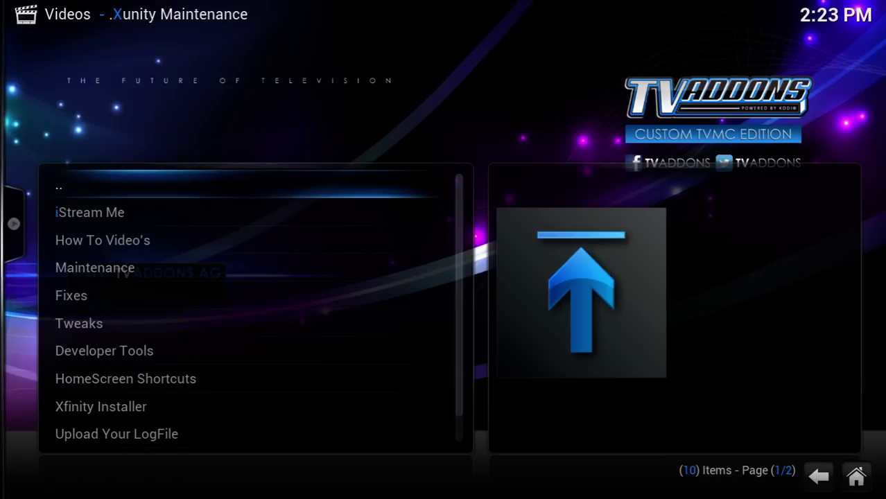
pyautogui.press('Left')
pyautogui.press('Return')
pyautogui.press('Return')
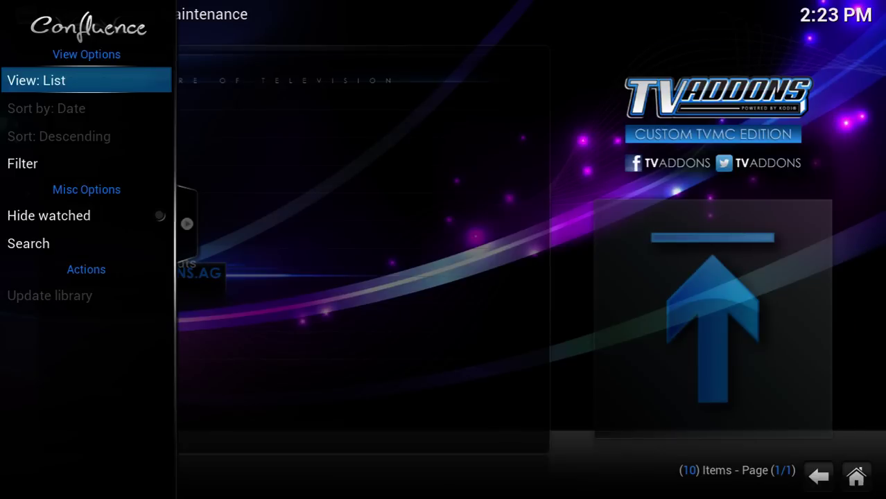
pyautogui.press('Return')
pyautogui.press('Right')
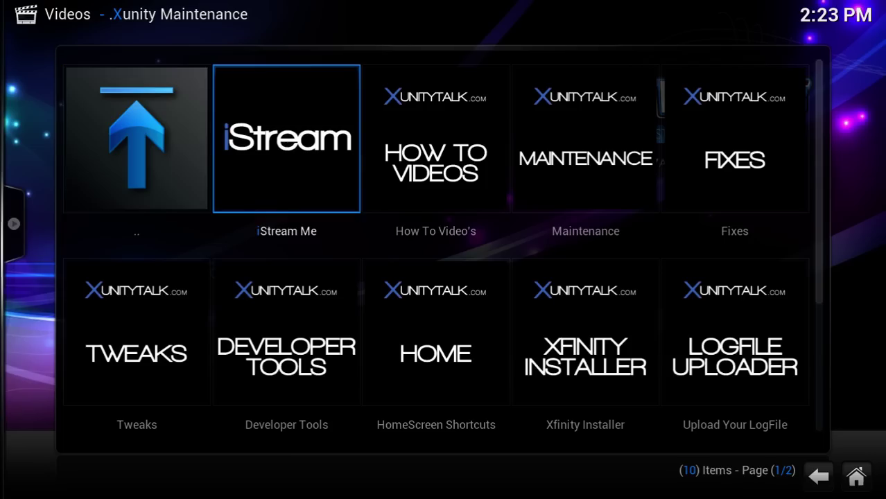
pyautogui.press('Right')
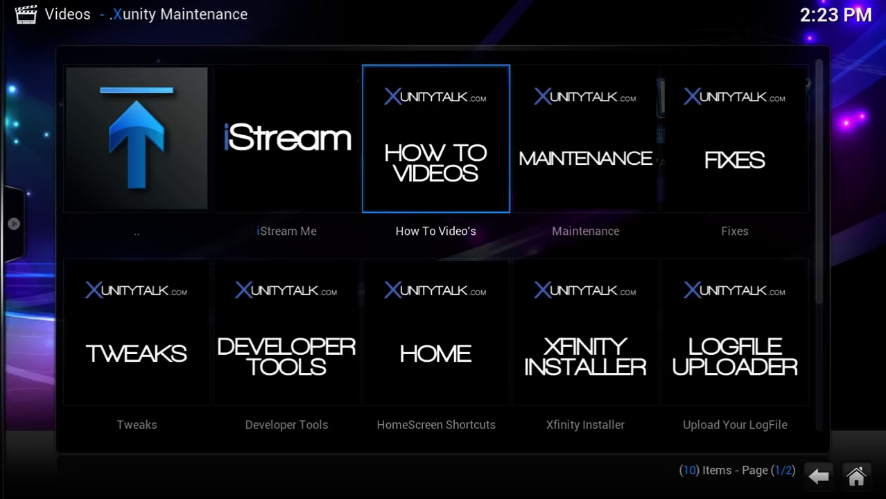
pyautogui.press('Right')
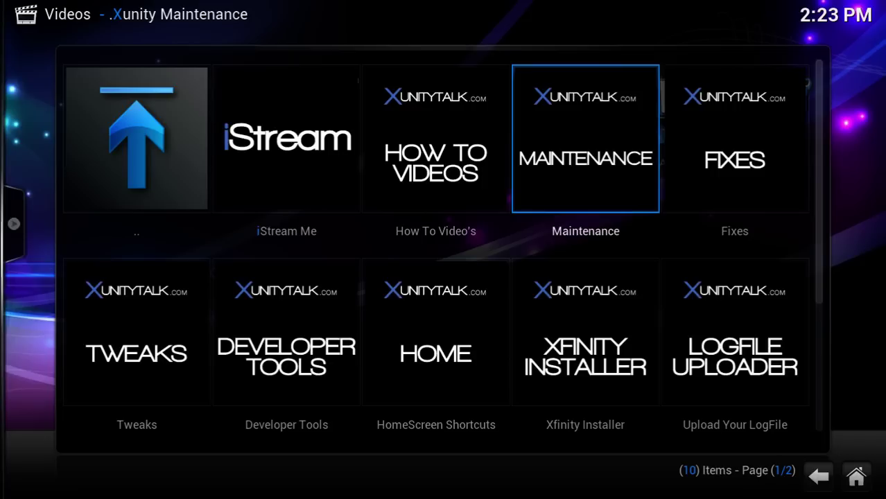
# Open the Maintenance section and cycle its view through Poster Wrap and Fanart to List.
pyautogui.press('Return')
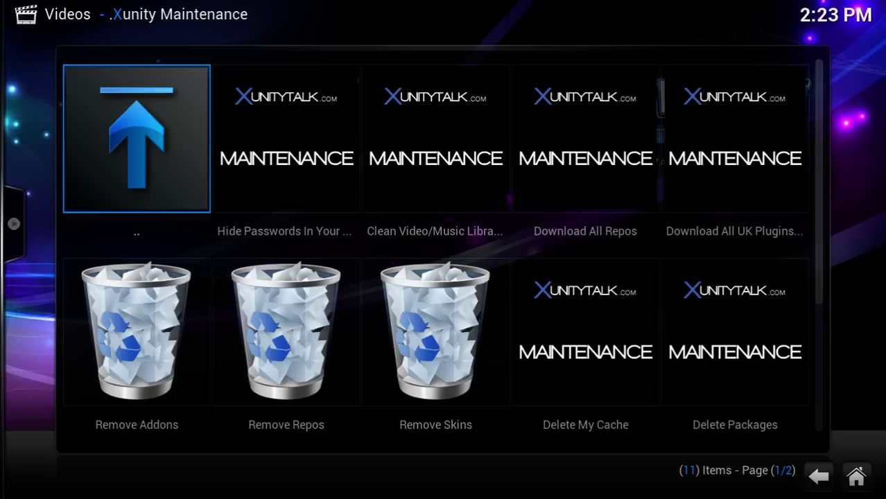
pyautogui.press('Left')
pyautogui.press('Return')
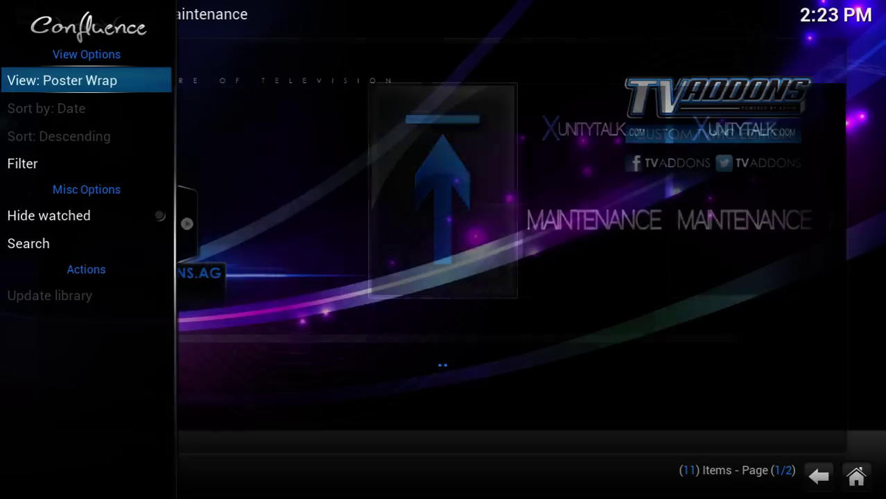
pyautogui.press('Return')
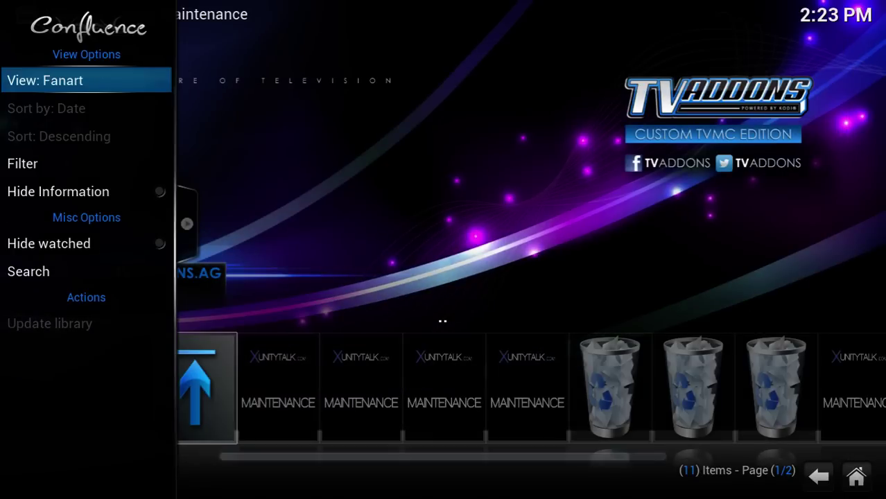
pyautogui.press('Return')
pyautogui.press('Right')
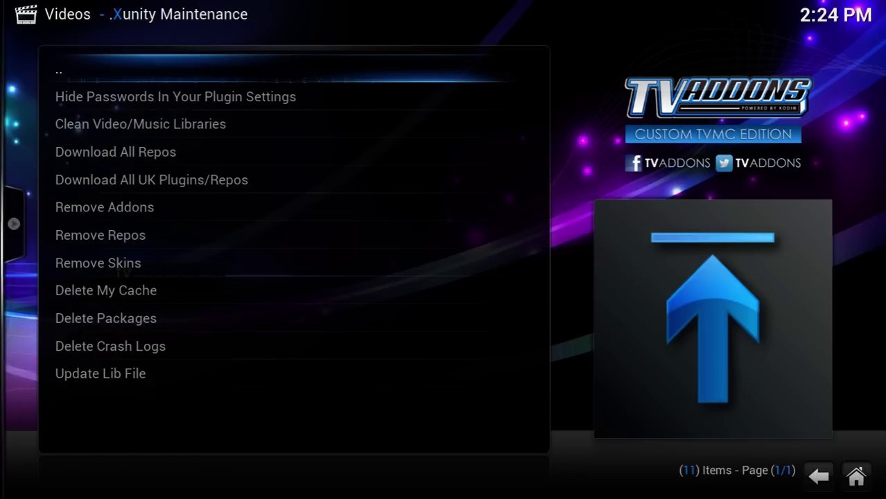
# Clean the video library with Clean Video/Music Libraries and dismiss the ALL DONE message.
pyautogui.press('Down')
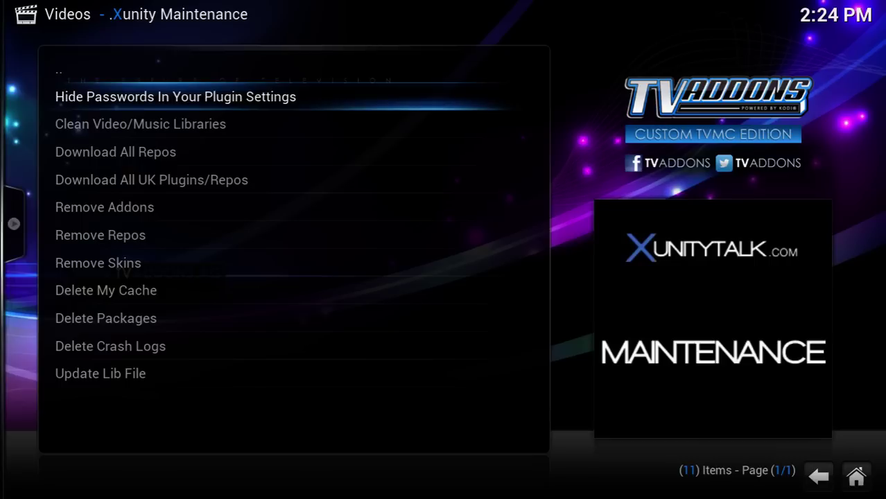
pyautogui.press('Down')
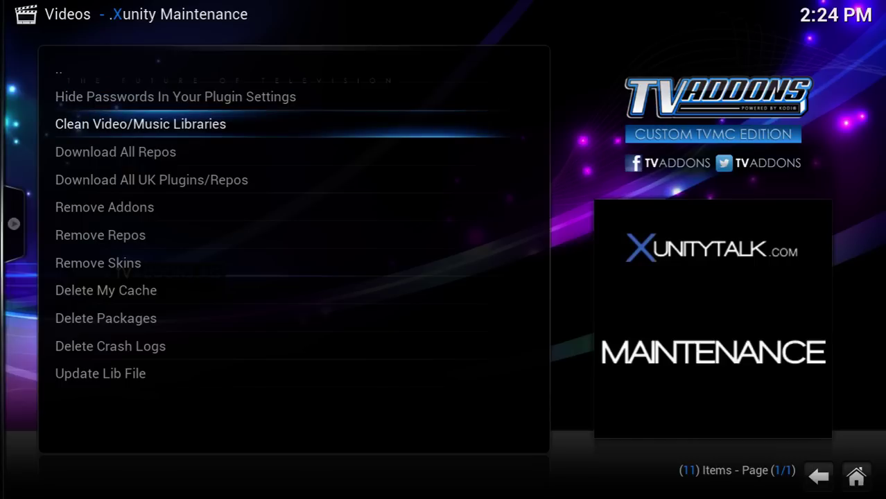
pyautogui.press('Return')
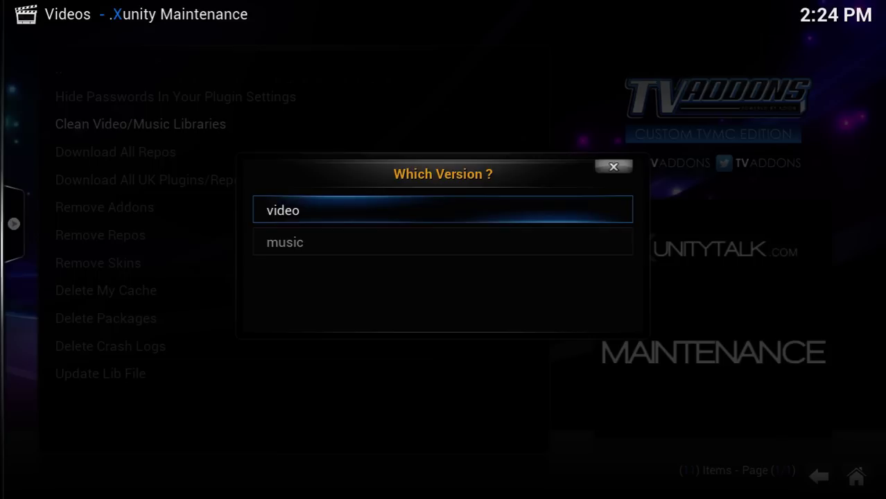
pyautogui.press('Return')
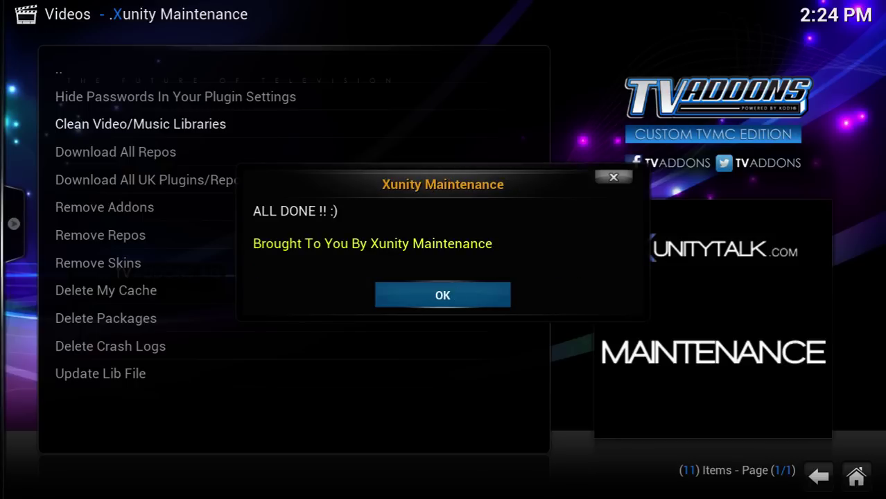
pyautogui.press('Return')
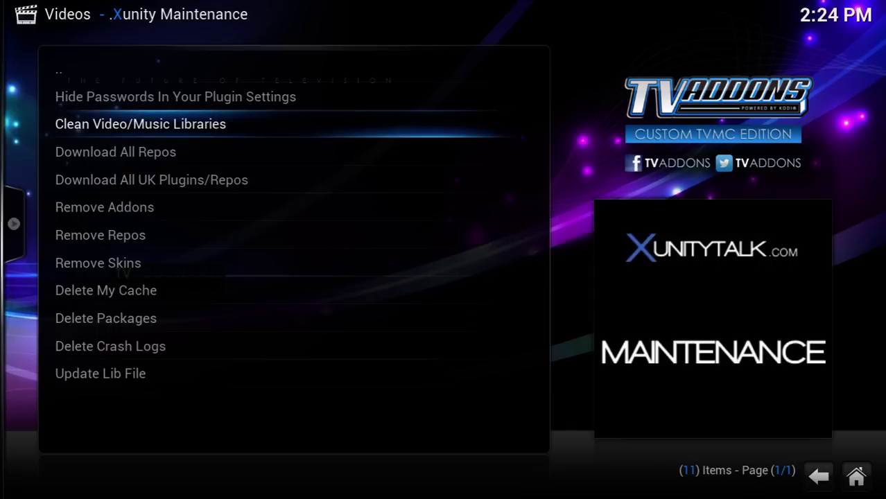
# Run Clean Video/Music Libraries again, this time cleaning the music library.
pyautogui.press('Return')
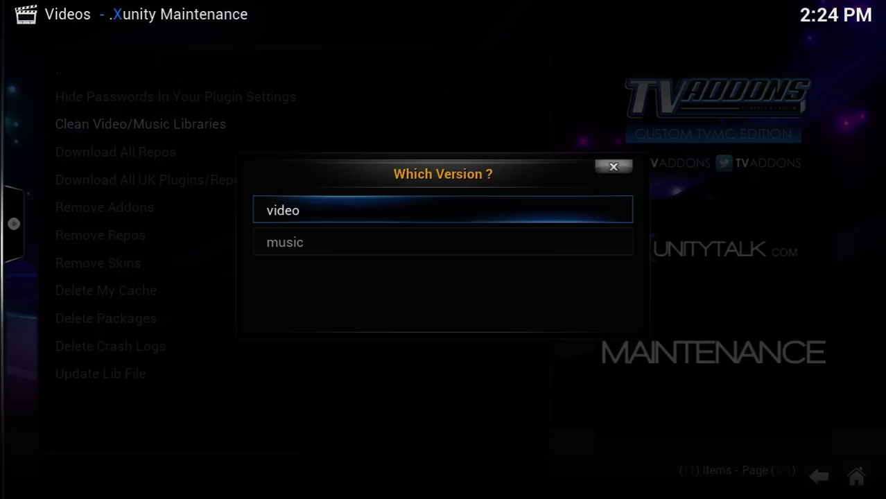
pyautogui.press('Down')
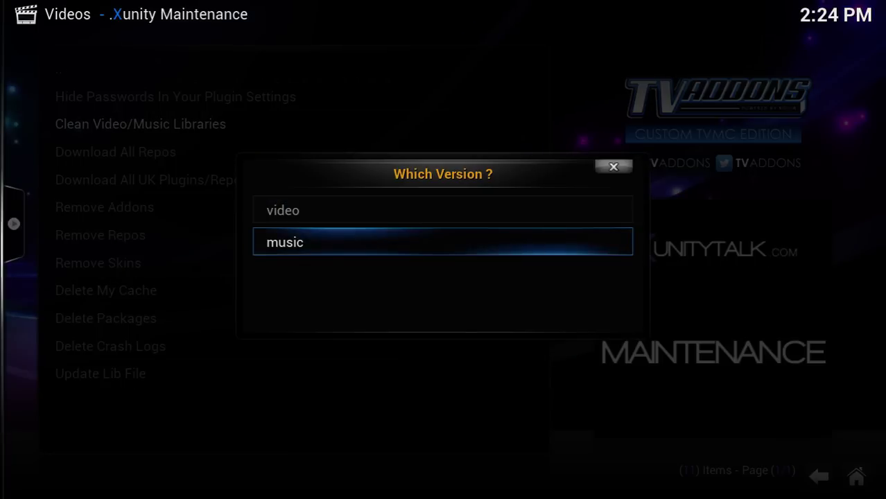
pyautogui.press('Return')
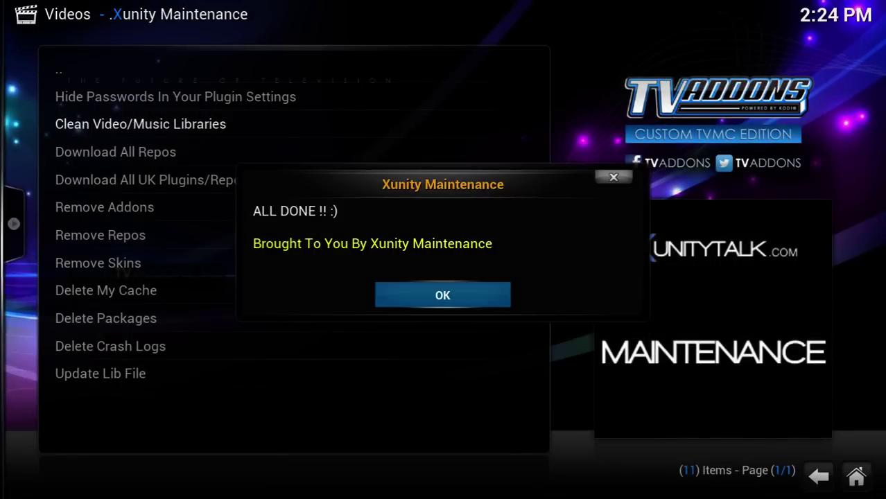
# Dismiss the cleanup message and run Delete My Cache, confirming deletion of the 4 cache files.
pyautogui.press('Return')
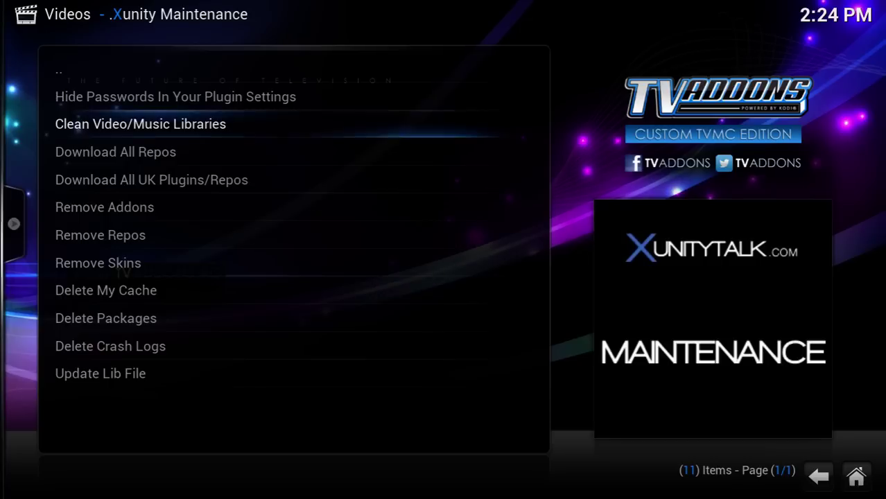
pyautogui.press('Down')
pyautogui.press('Down')
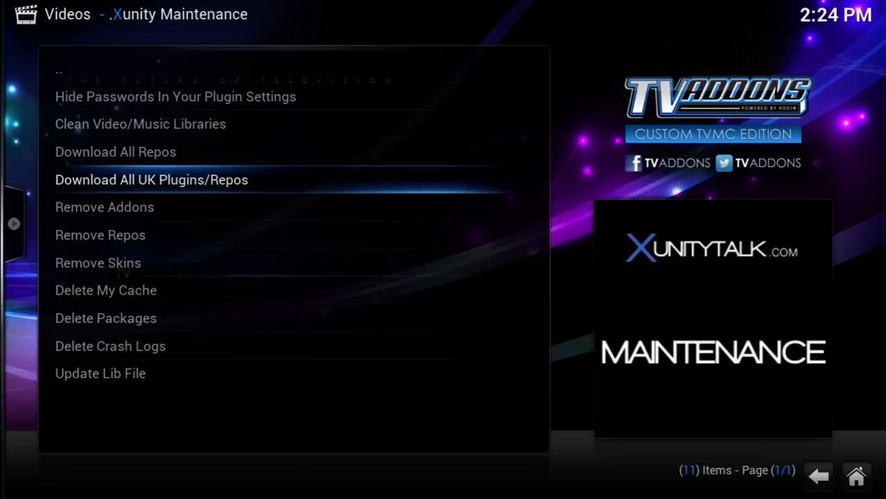
pyautogui.press('Down')
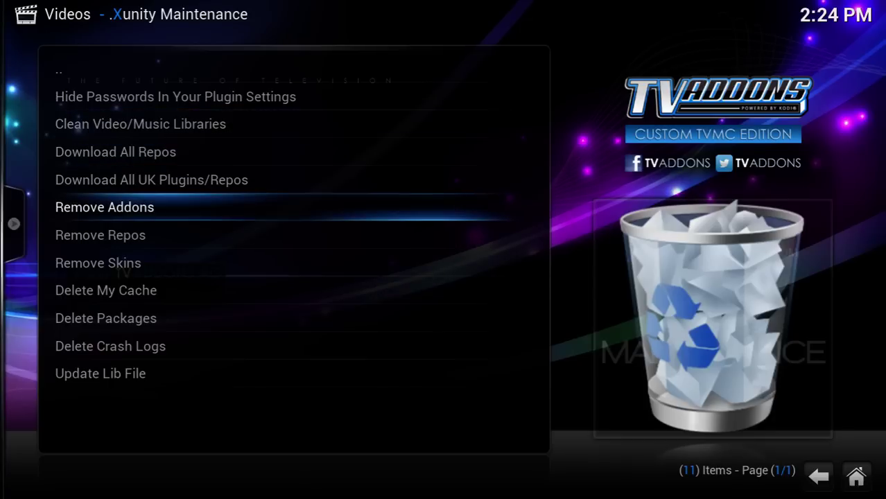
pyautogui.press('Down')
pyautogui.press('Down')
pyautogui.press('Down')
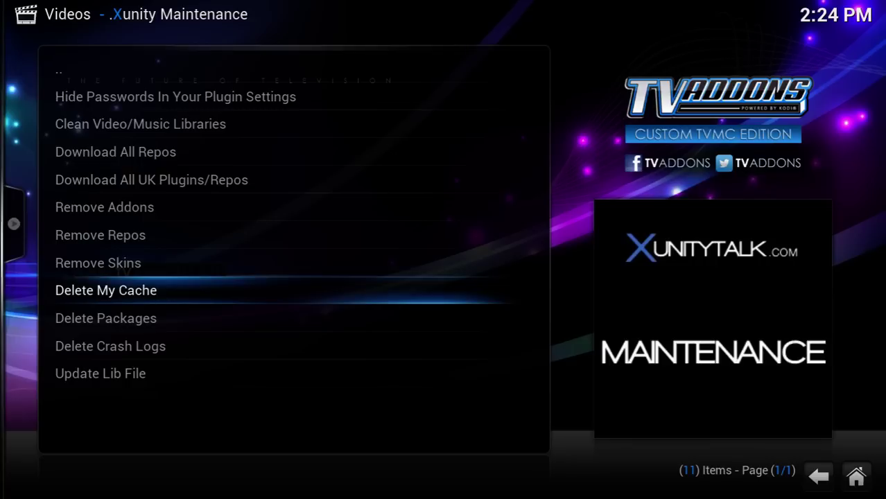
pyautogui.press('Return')
pyautogui.press('Left')
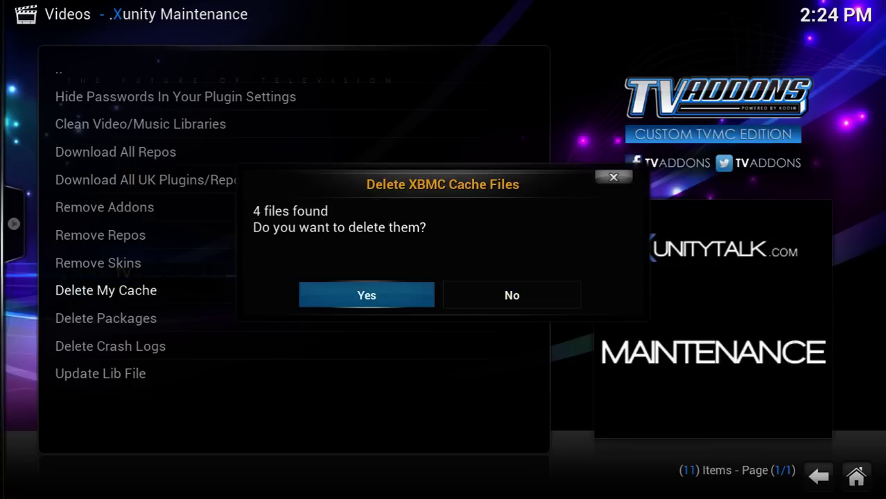
pyautogui.press('Return')
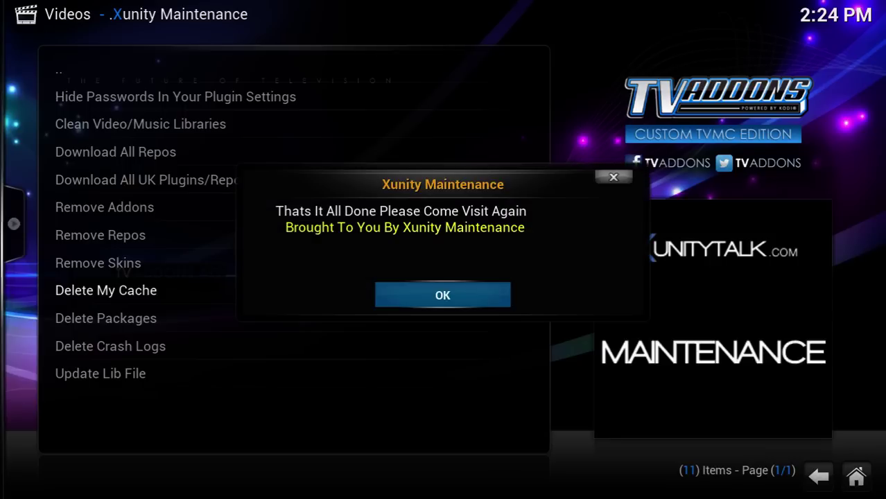
pyautogui.press('Return')
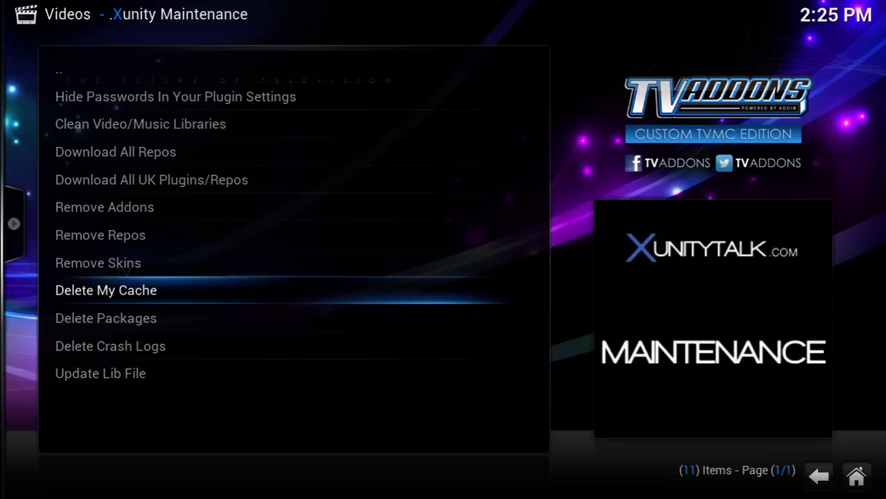
# Step through the maintenance options down to Delete Packages.
pyautogui.press('Down')
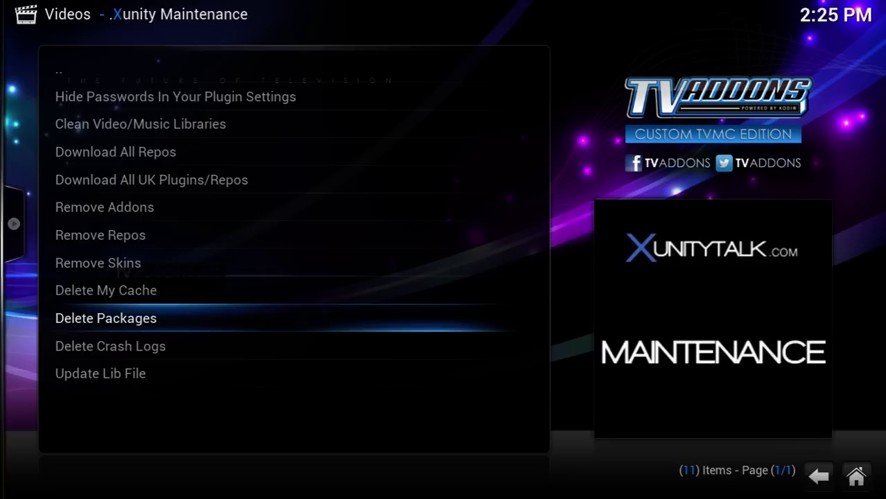
pyautogui.press('Down')
pyautogui.press('Up')
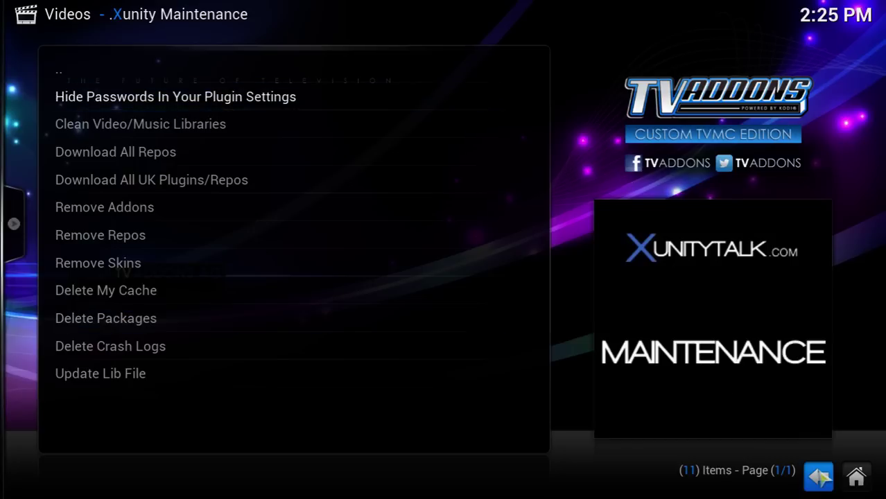
# Back out of Xunity Maintenance and the Add-ons list to the home screen, setting the parent menu to list view.
pyautogui.click(819, 477)
pyautogui.moveTo(13, 224)
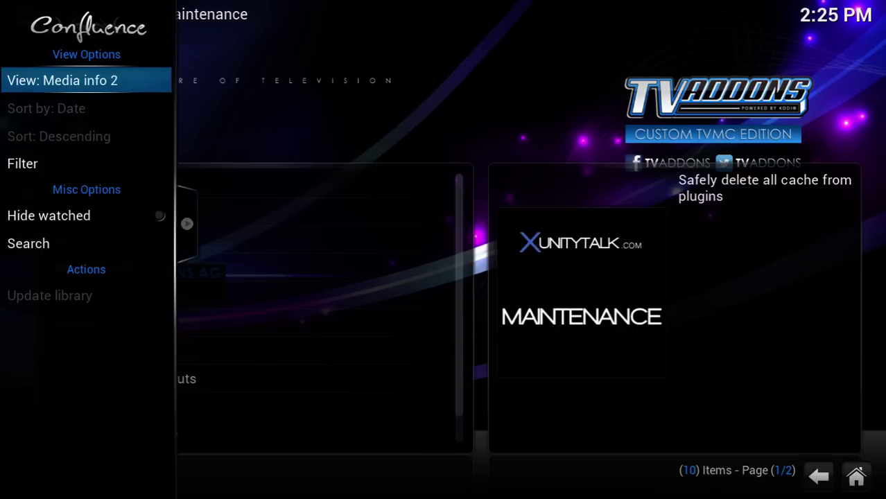
pyautogui.press('Return')
pyautogui.press('Return')
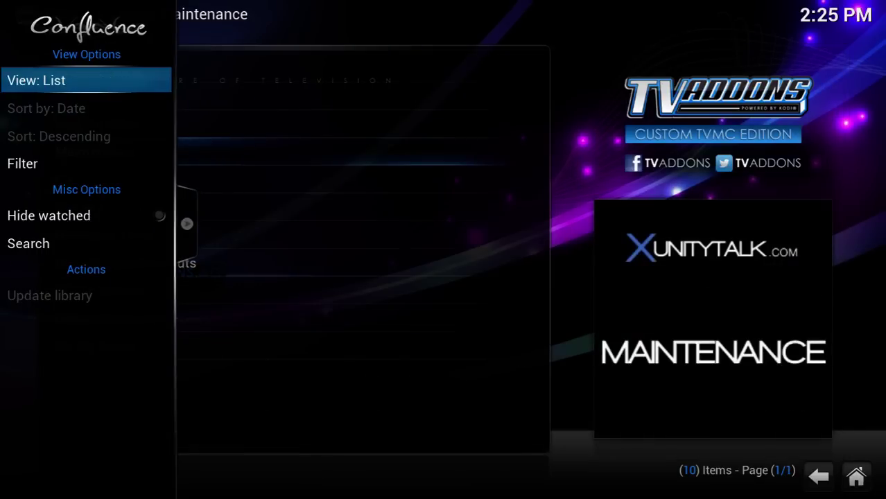
pyautogui.press('Return')
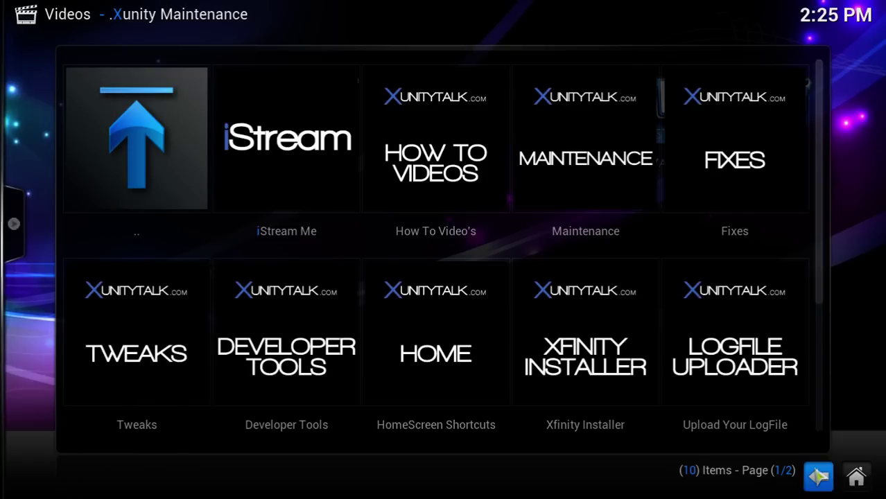
pyautogui.click(818, 477)
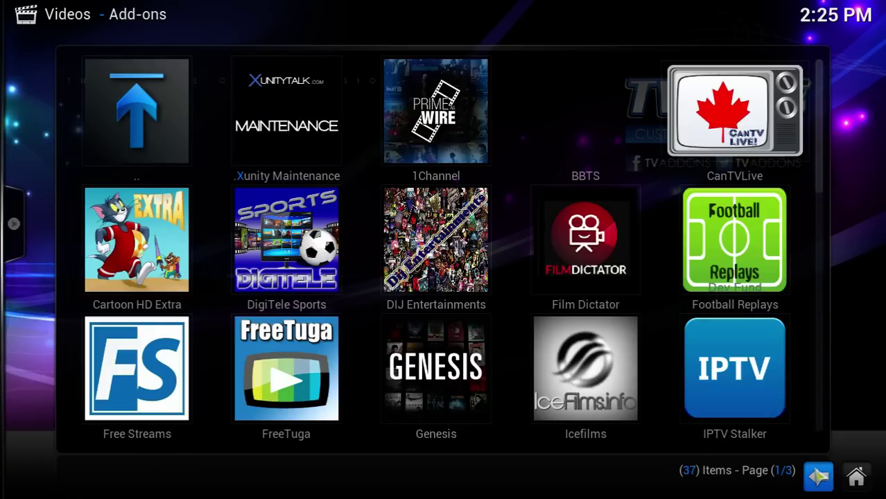
pyautogui.click(818, 477)
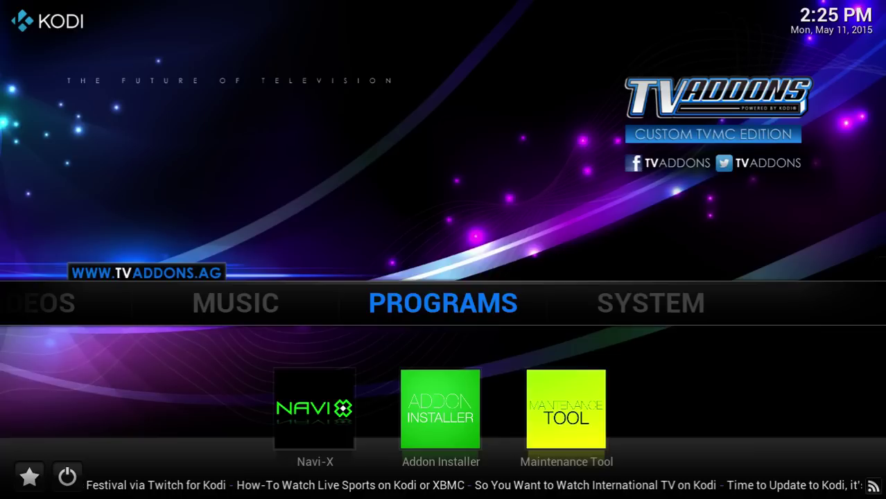
# Launch the Maintenance Tool add-on and open its General Maintenance section.
pyautogui.press('Down')
pyautogui.press('Return')
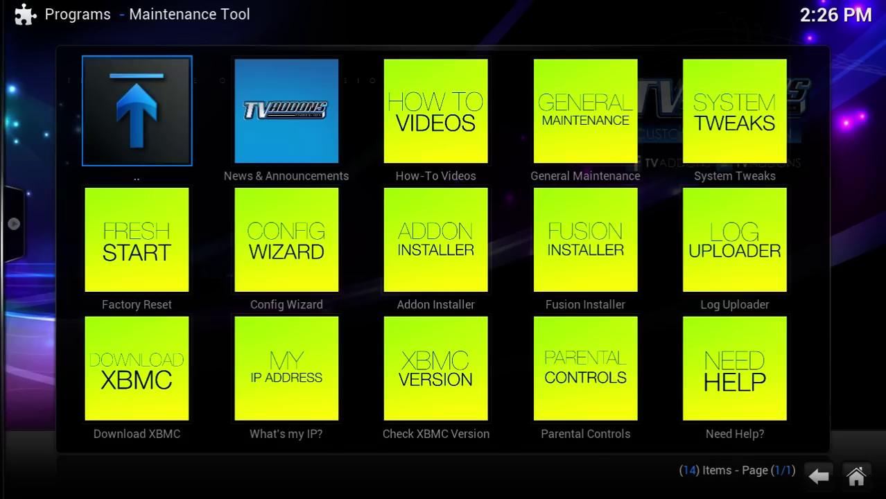
pyautogui.press('Right')
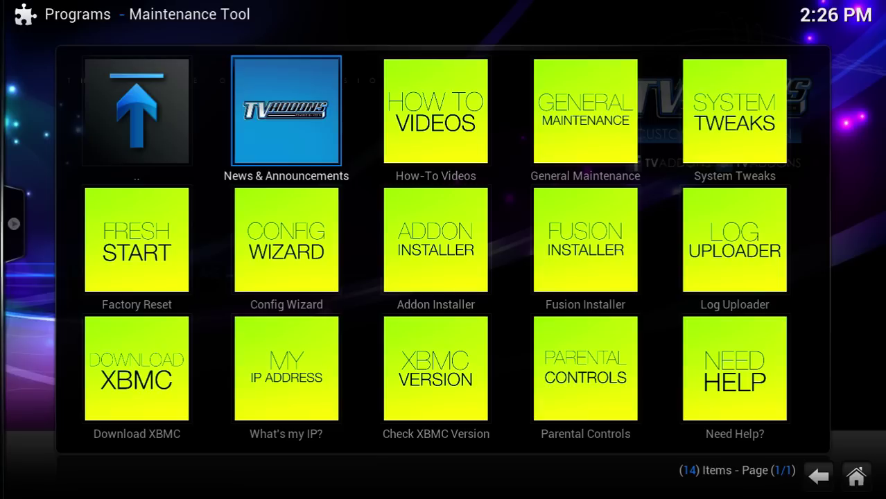
pyautogui.press('Right')
pyautogui.press('Right')
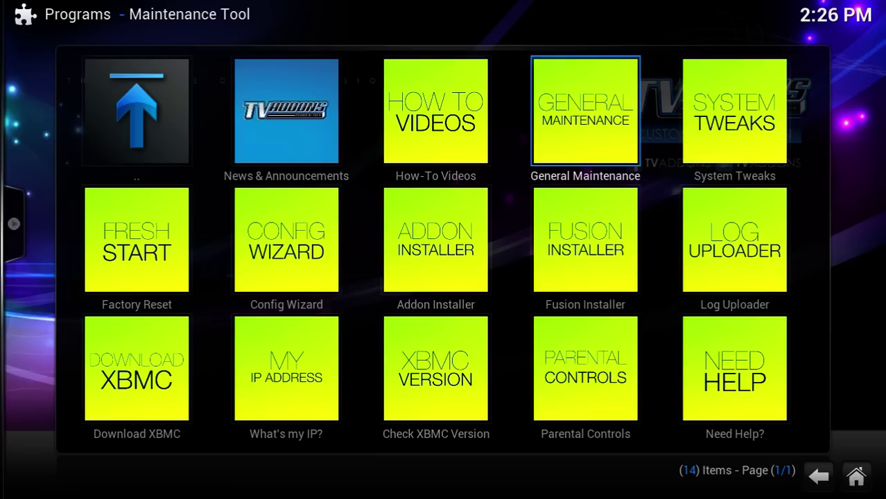
pyautogui.press('Return')
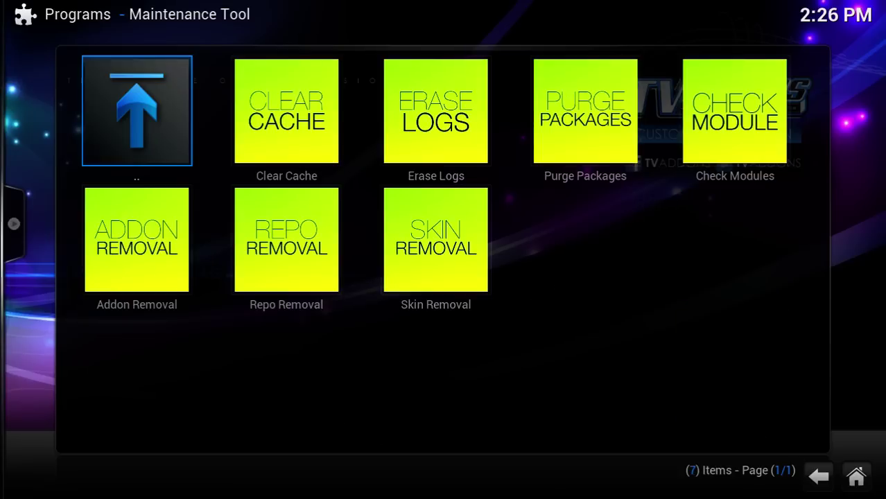
# Run Clear Cache and acknowledge the cache-cleared message with OK.
pyautogui.press('Right')
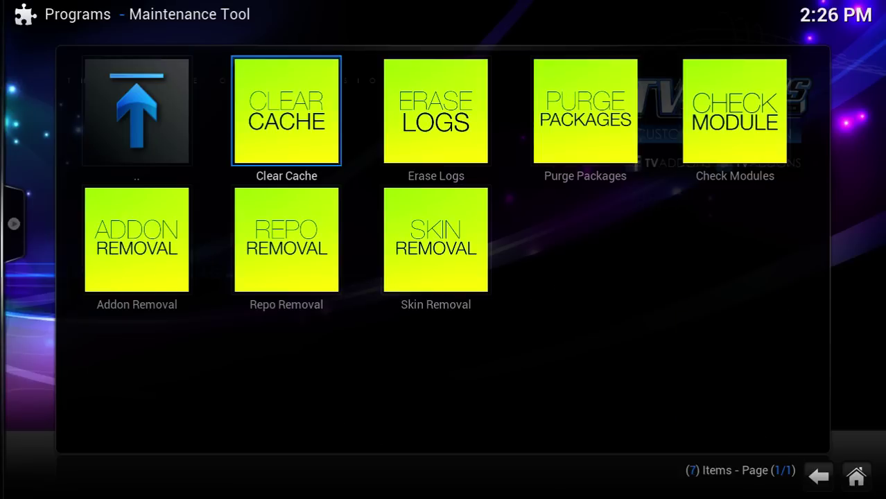
pyautogui.press('Return')
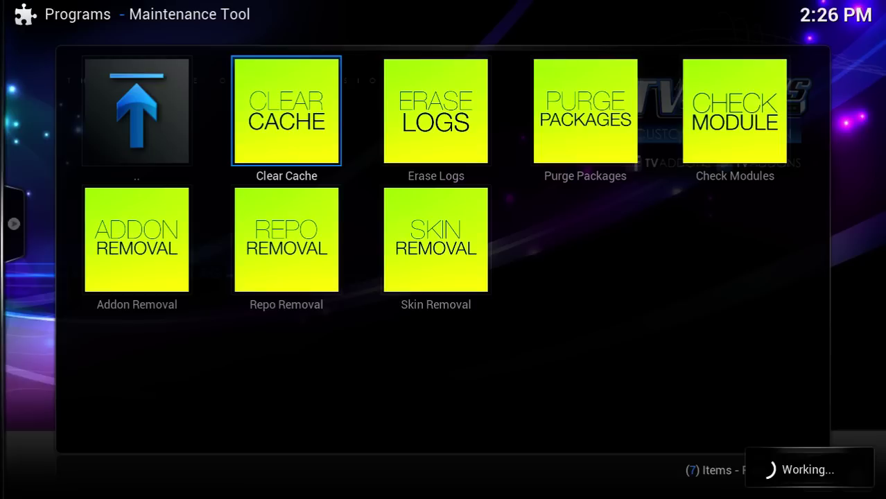
pyautogui.press('Return')
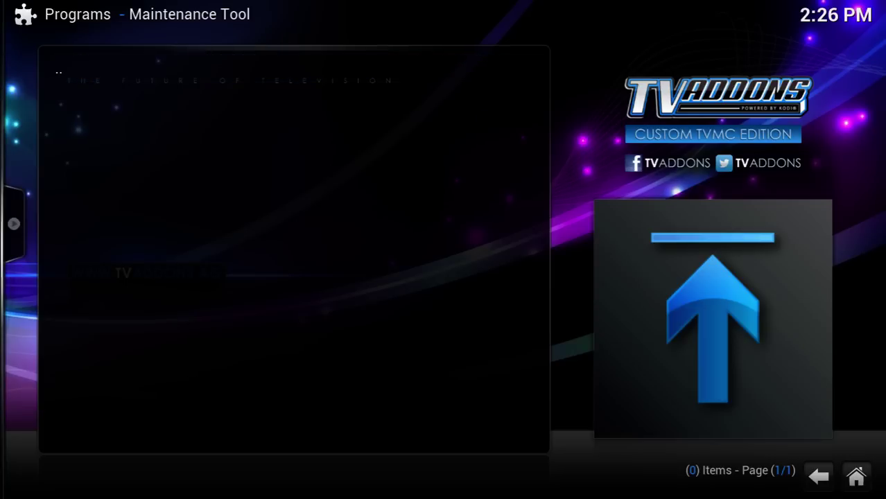
# From the home screen, open Genesis Tools and move down to 'GENESIS : Clear cache...'.
pyautogui.click(858, 478)
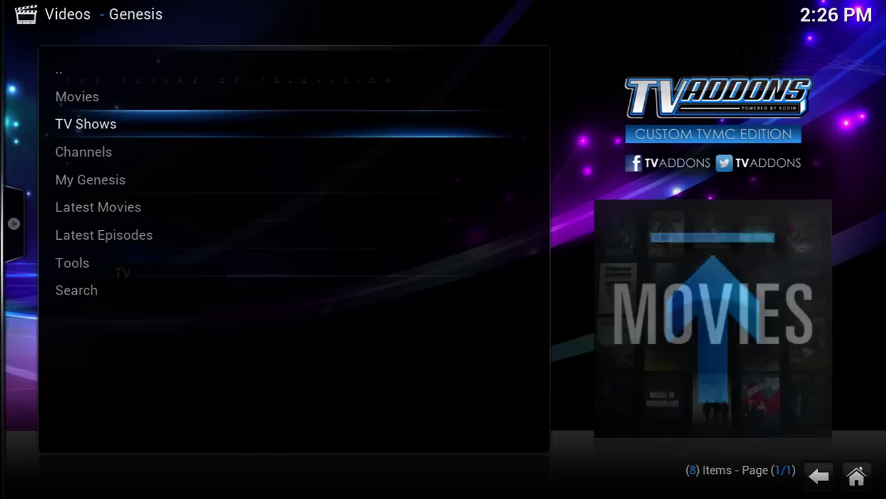
pyautogui.click(72, 263)
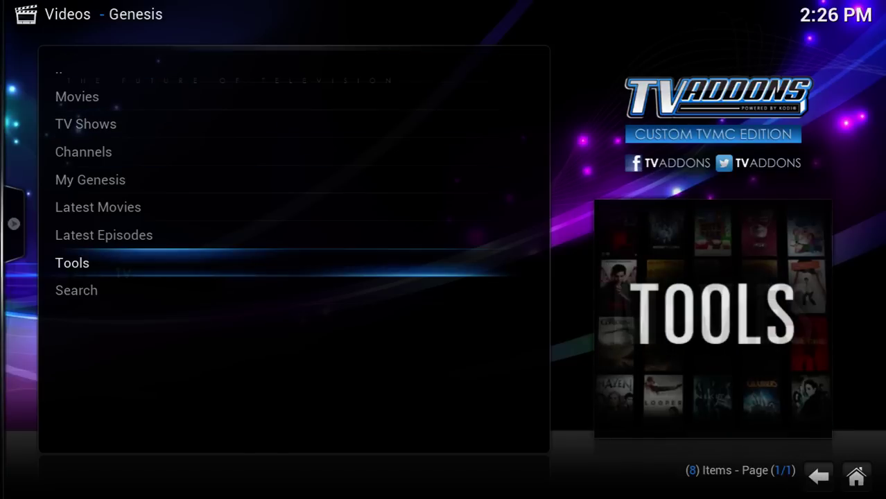
pyautogui.press('Return')
pyautogui.press('Down')
pyautogui.press('Down')
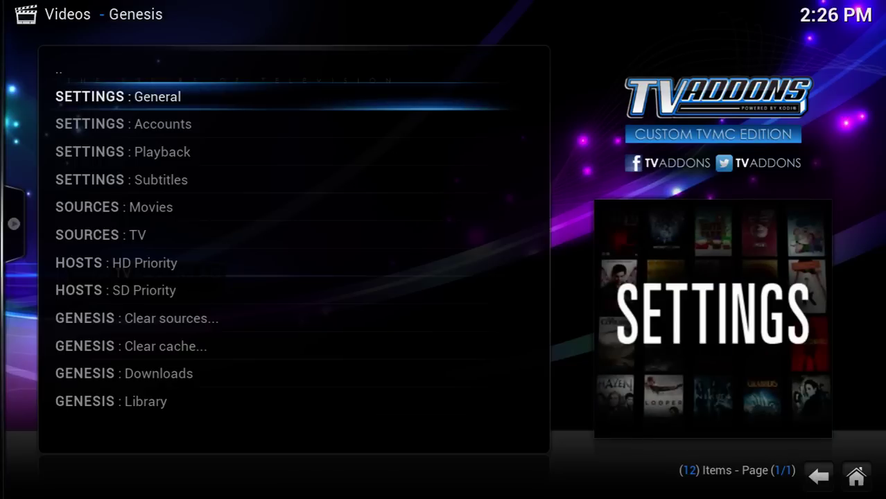
pyautogui.press('Down')
pyautogui.press('Down')
pyautogui.press('Down')
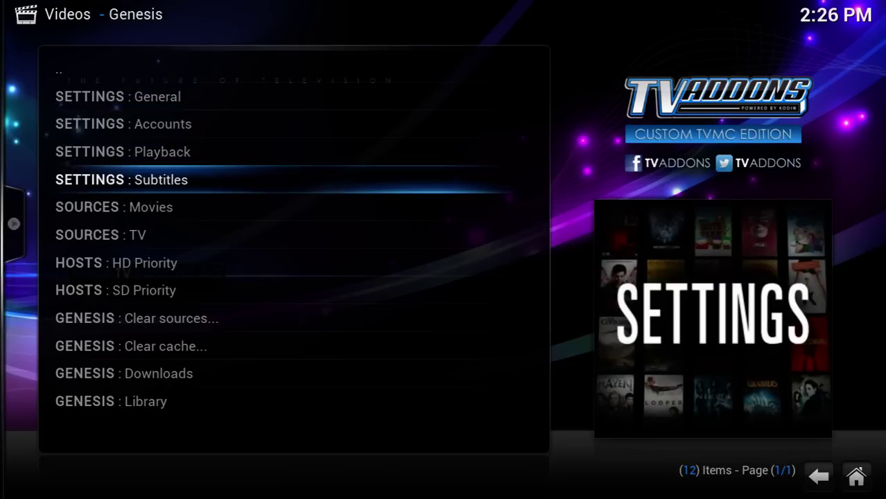
pyautogui.press('Down')
pyautogui.press('Down')
pyautogui.press('Down')
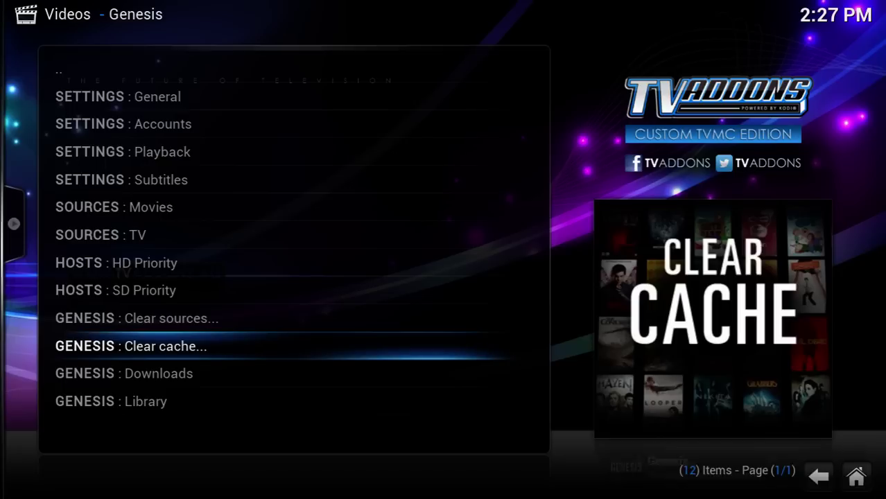
# Leave Genesis using the bottom-right Home button, returning to the Kodi home screen.
pyautogui.click(855, 479)
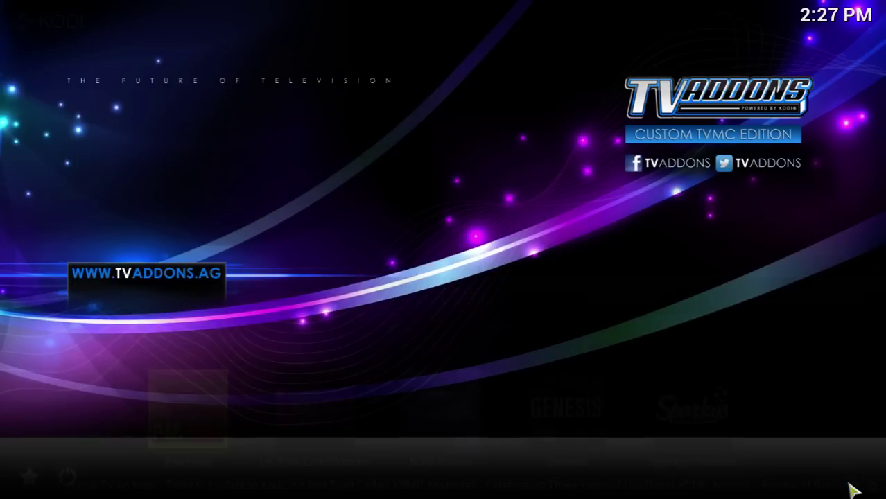